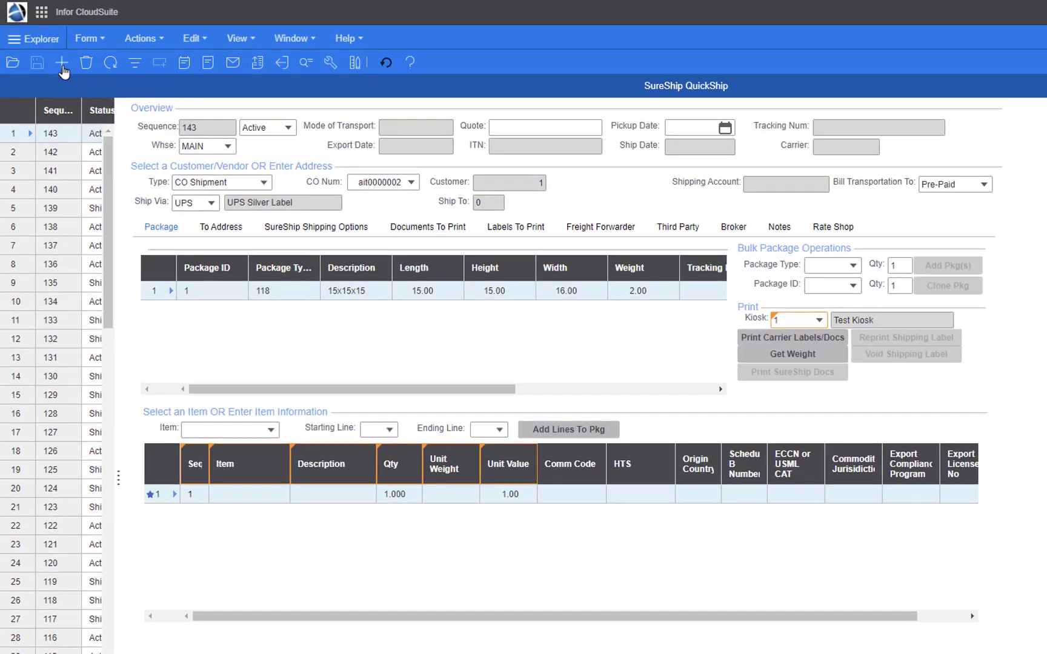
- Start a new shipment, trying a manual type first, then setting Type to CO Shipment
left_click(63, 69)
left_click(262, 185)
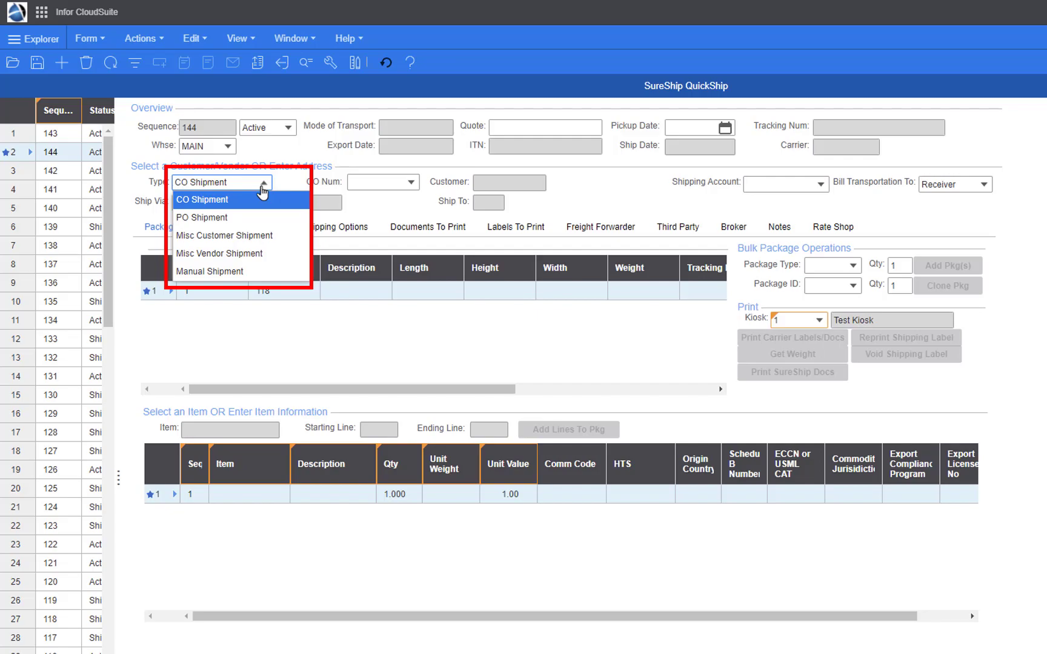
left_click(232, 276)
type("Tom Ford")
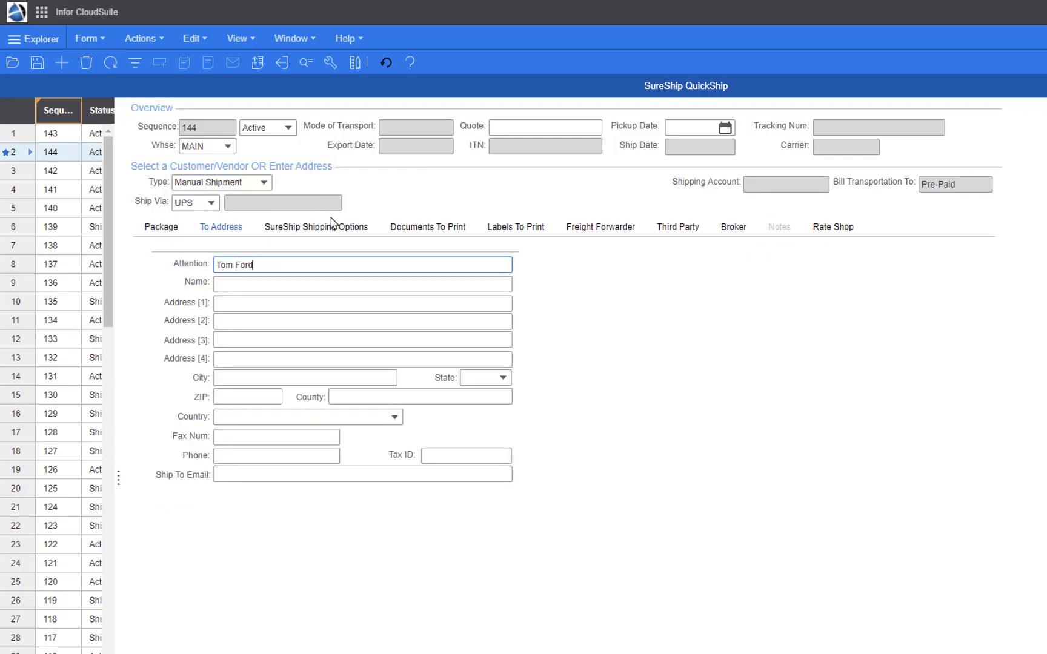
key("Tab")
type("ACME Anvil Corp")
key("Tab")
left_click(255, 182)
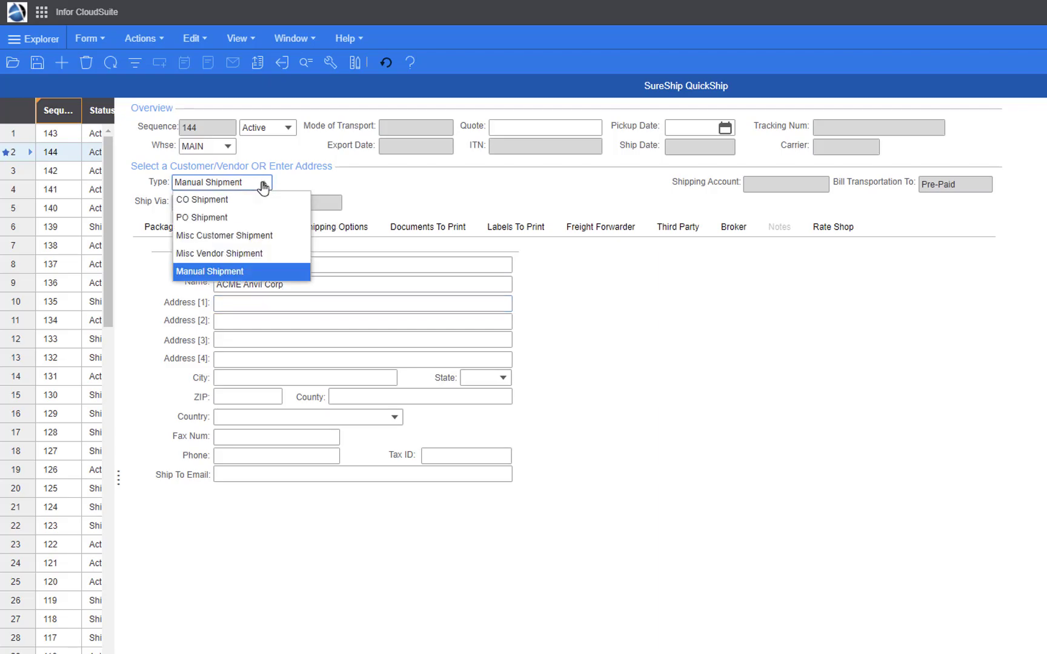
left_click(223, 200)
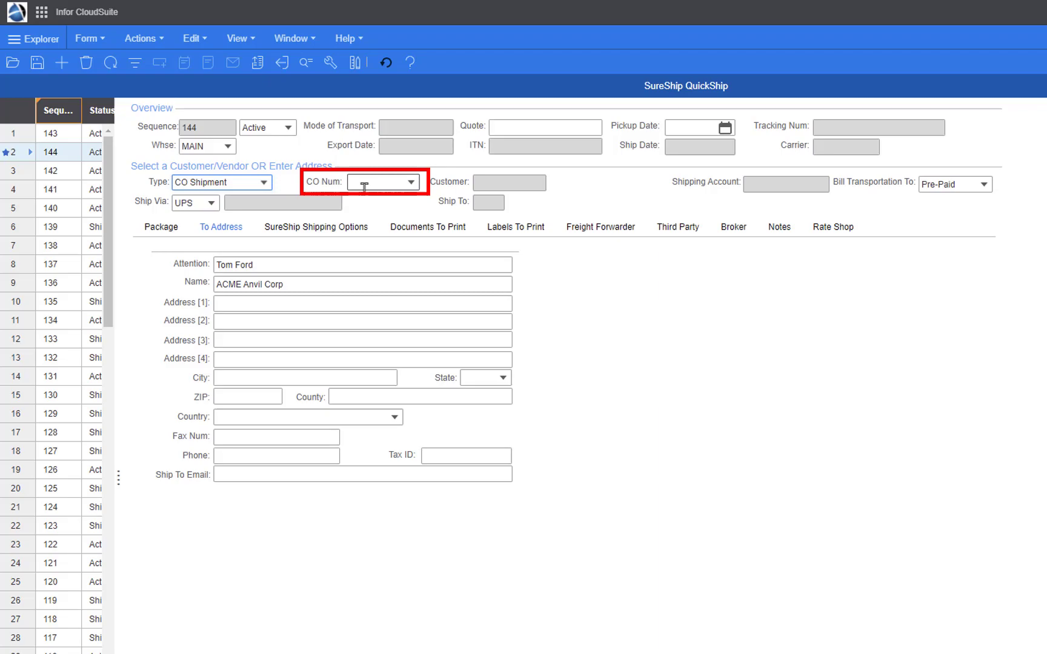
- Enter CO Num ait2 to load order ait0000002 and its address, then save shipment 144
left_click(364, 186)
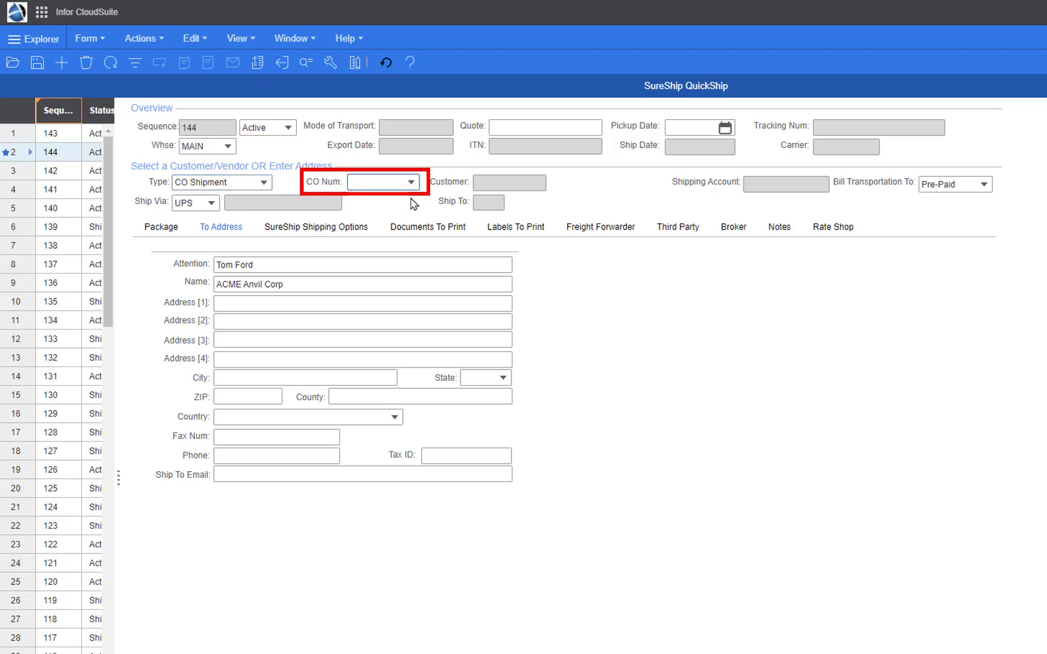
type("ait2")
key("Tab")
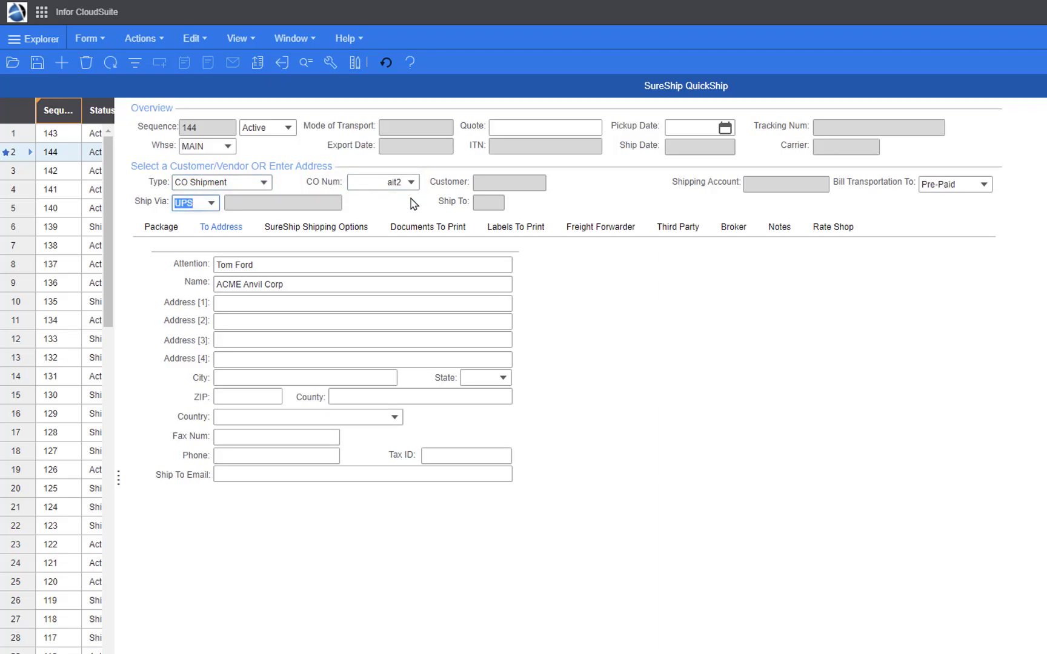
key("ctrl+s")
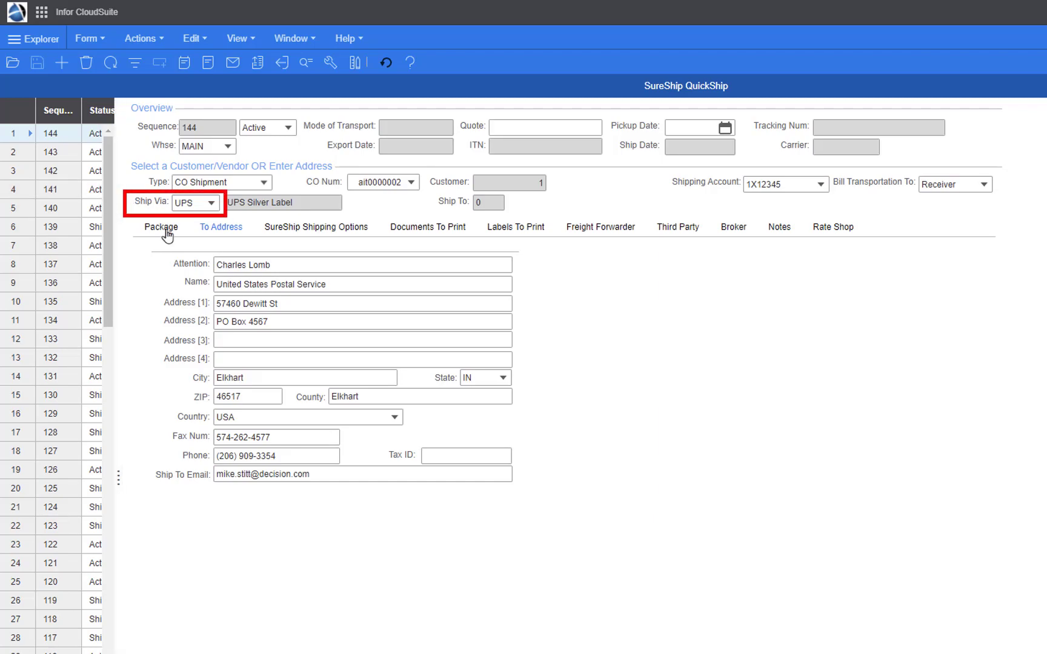
- Add two packages of type 118 to shipment 144 from the Package view
left_click(162, 227)
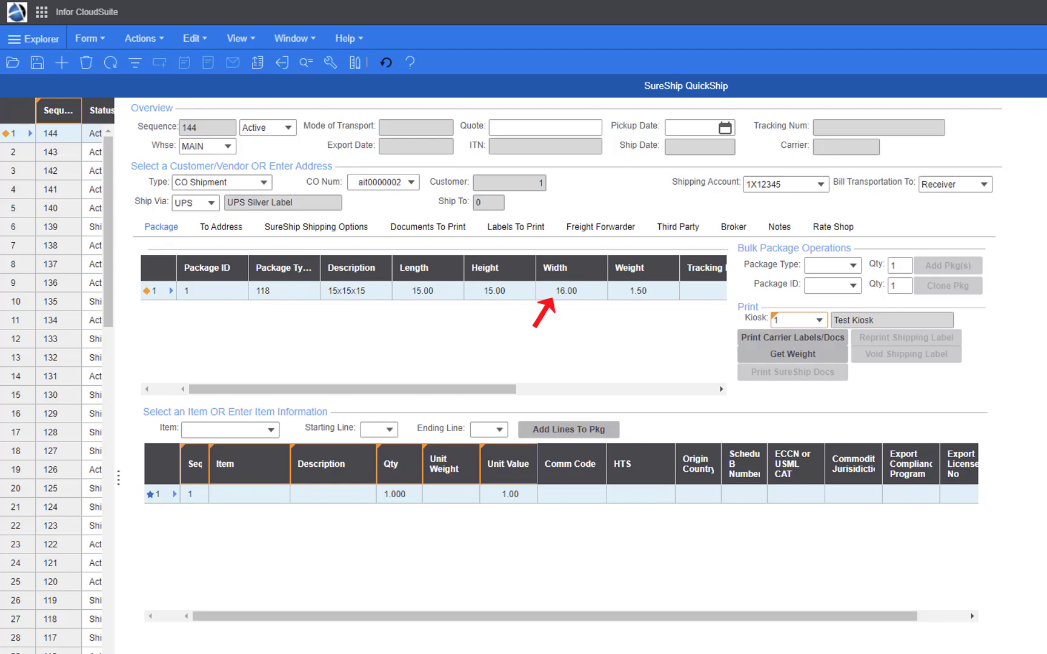
left_click(855, 265)
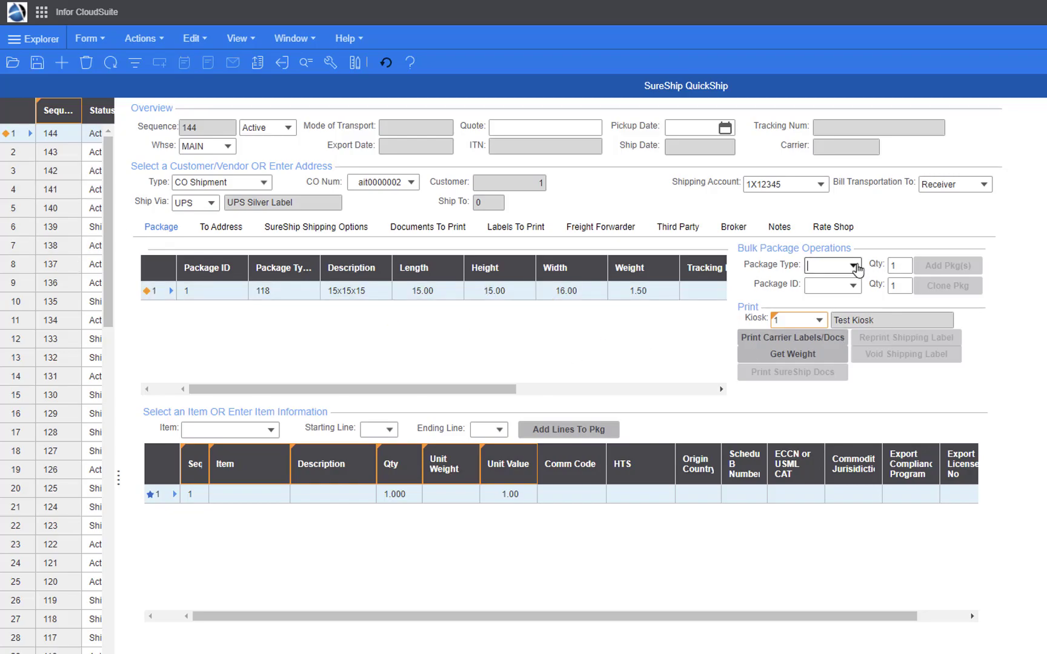
type("118")
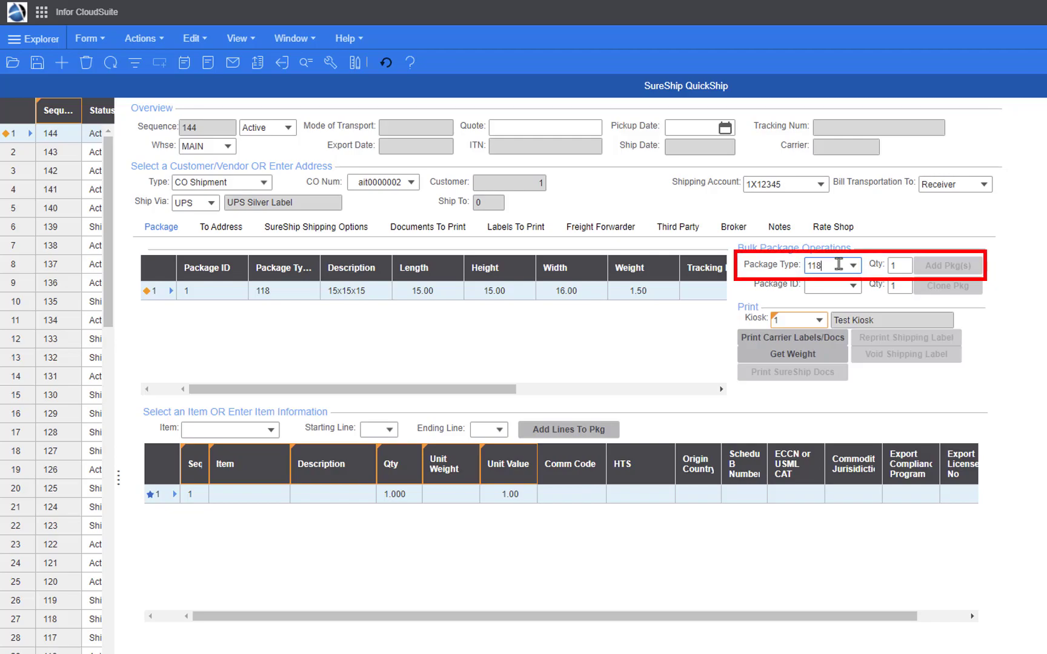
key("Tab")
type("2")
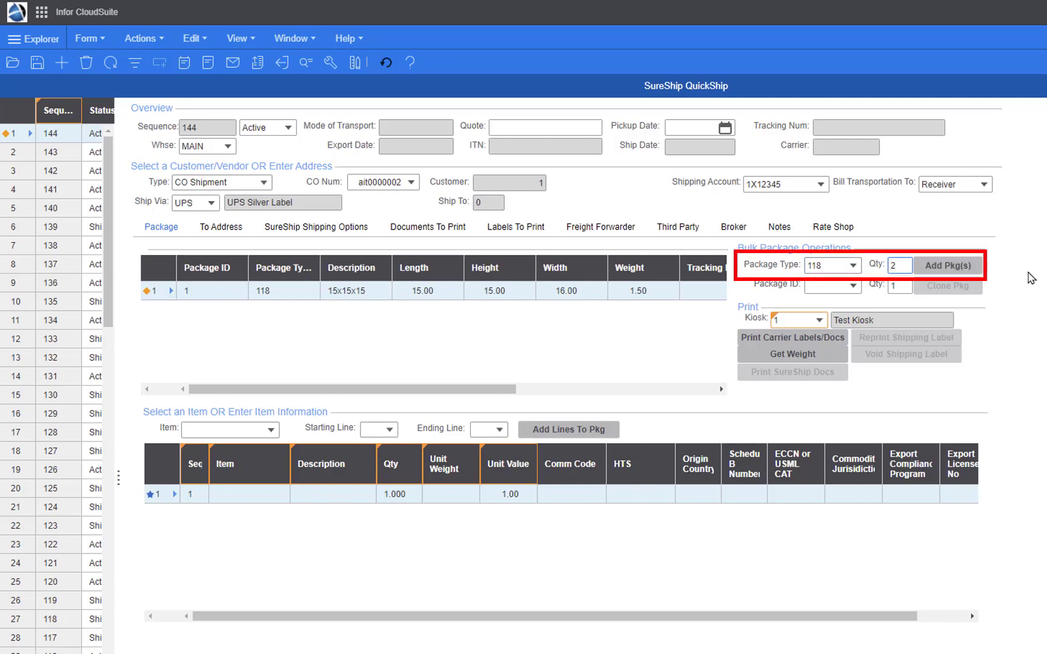
left_click(960, 269)
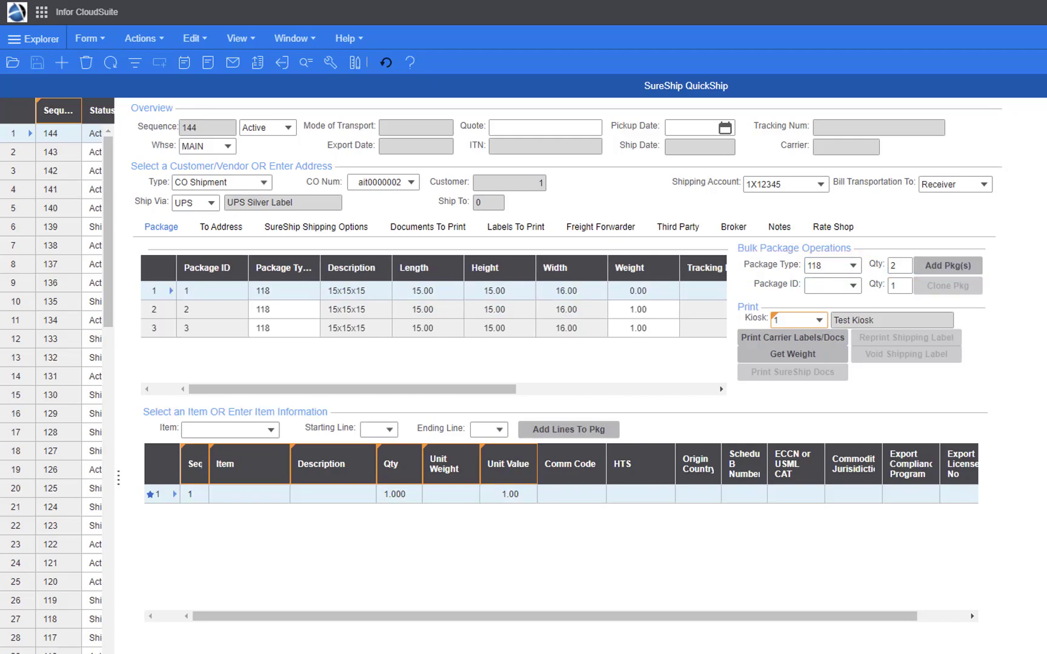
- Put order line 1, the 3D Printer Vacuum Chamber, into the package
left_click(388, 430)
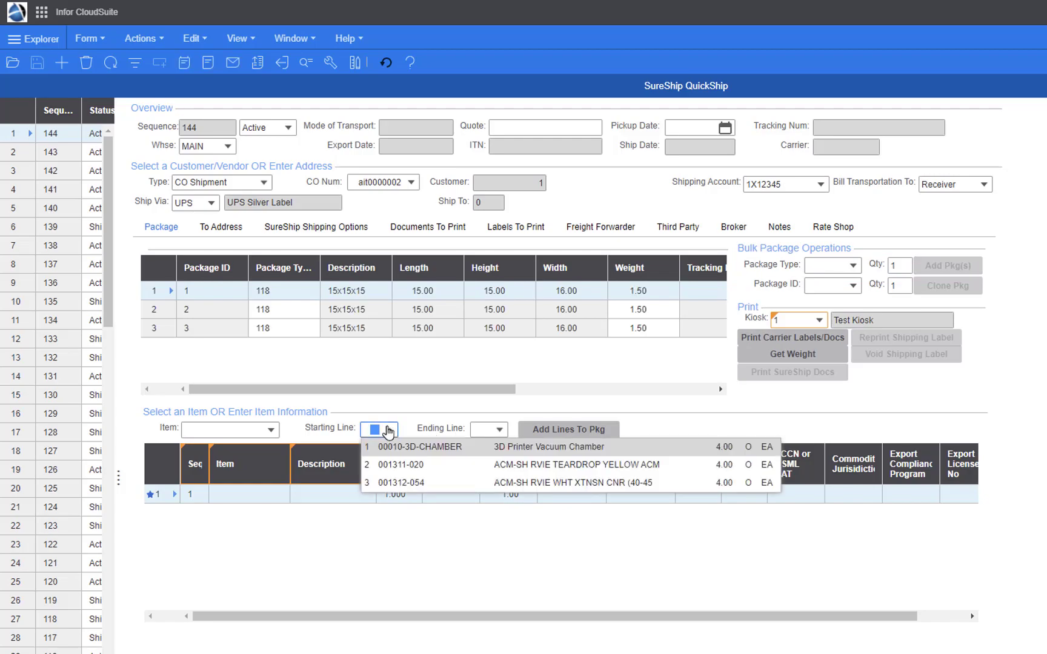
left_click(412, 449)
left_click(548, 432)
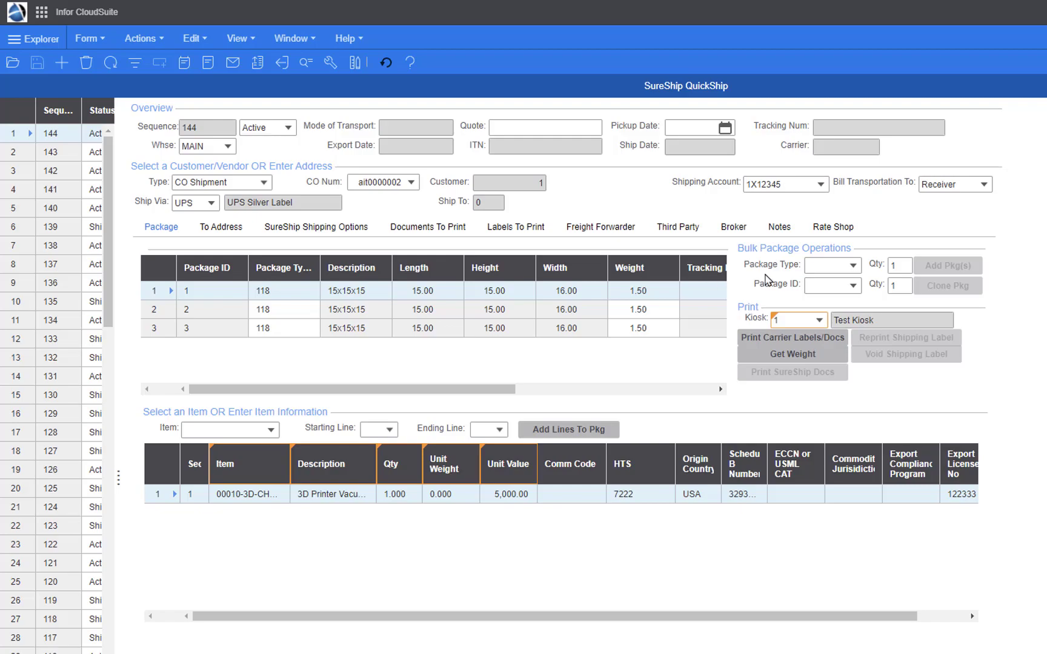
- Clone package 1 three times in Bulk Package Operations, giving six type-118 packages
left_click(854, 287)
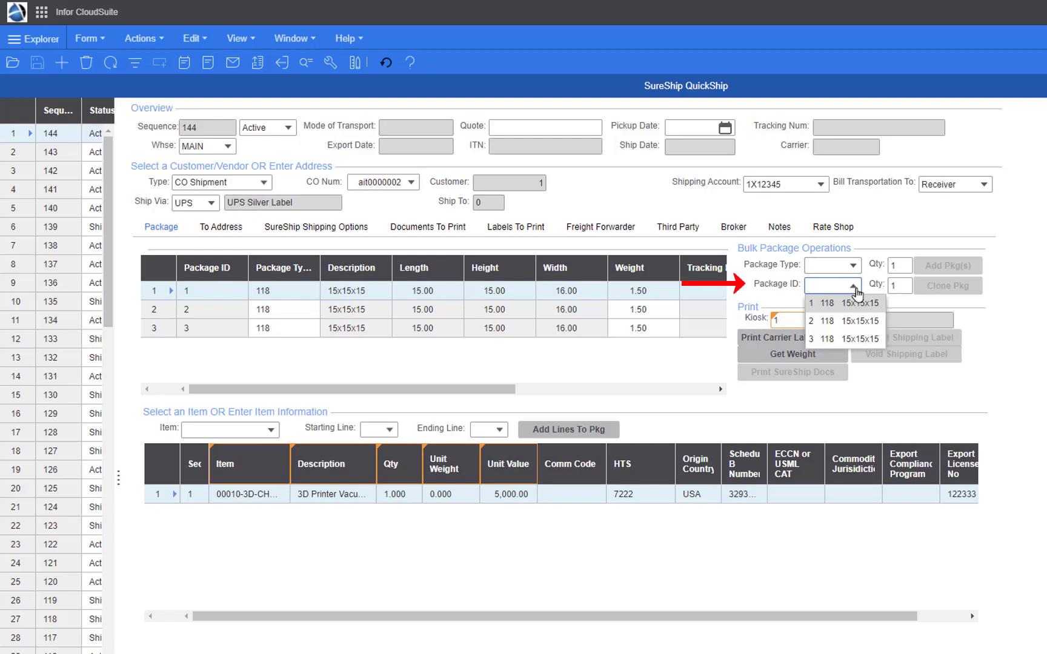
left_click(858, 304)
left_click(896, 287)
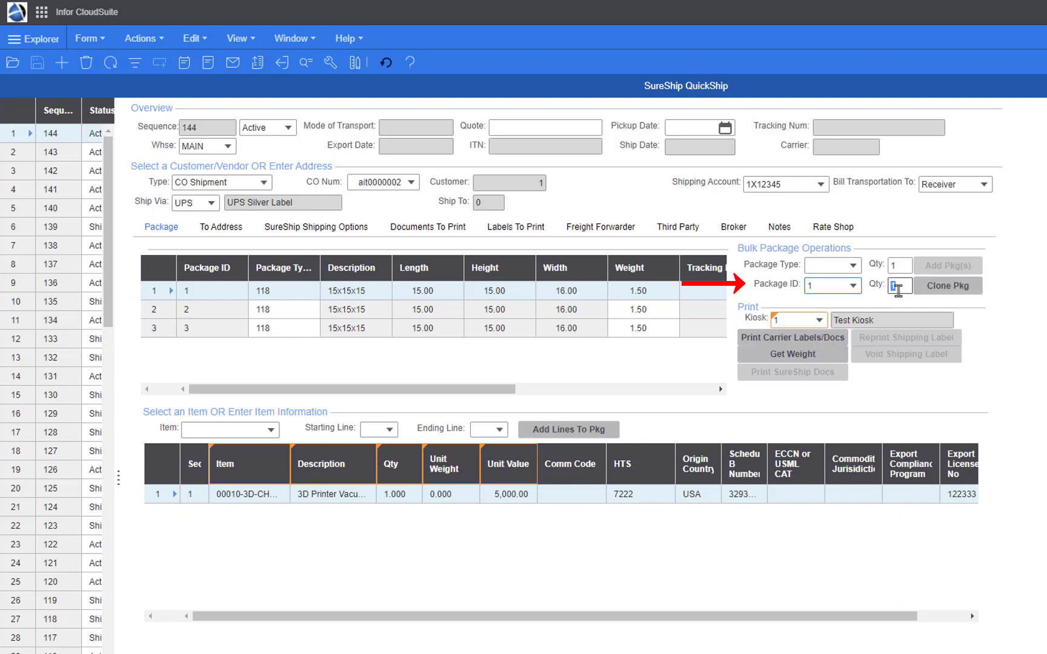
type("3")
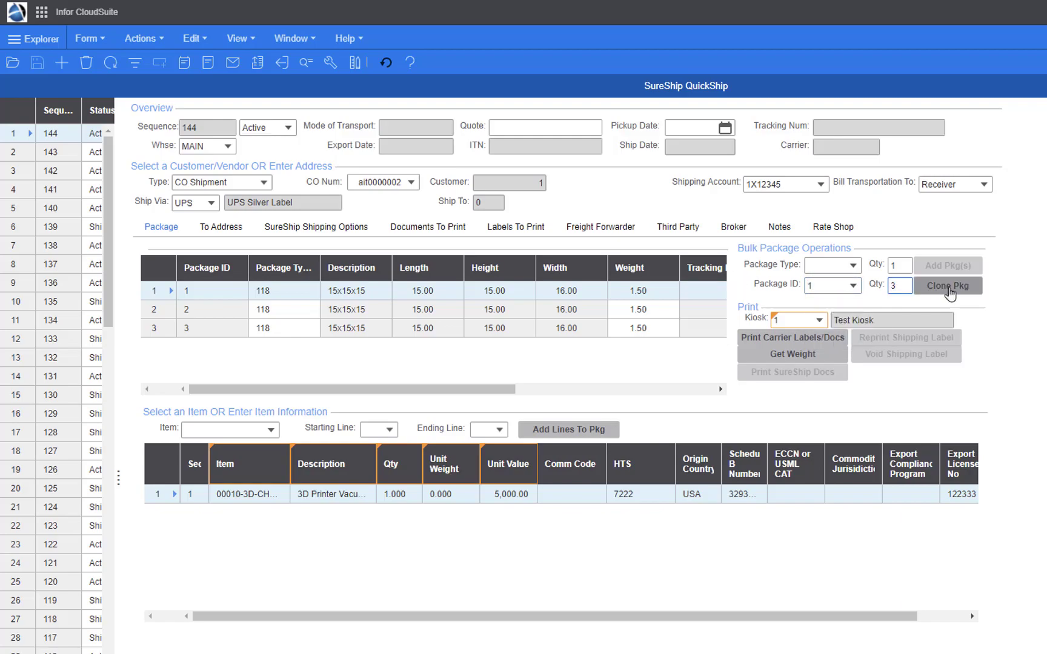
left_click(949, 291)
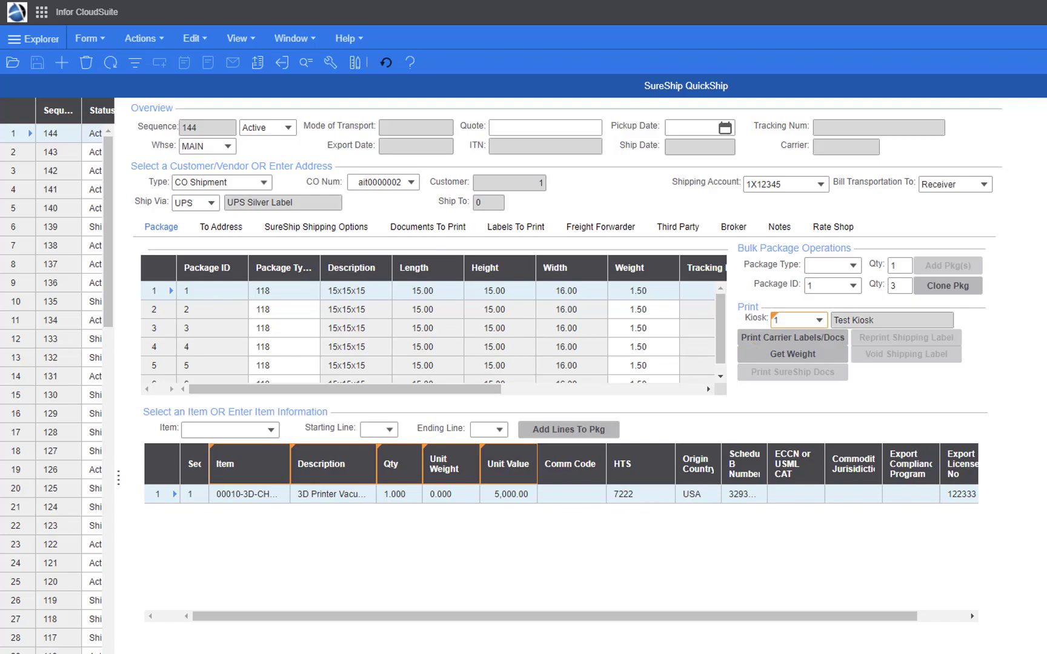
- Rate shop all parcel carriers, select UPS Ground, and return to the package list
left_click(833, 229)
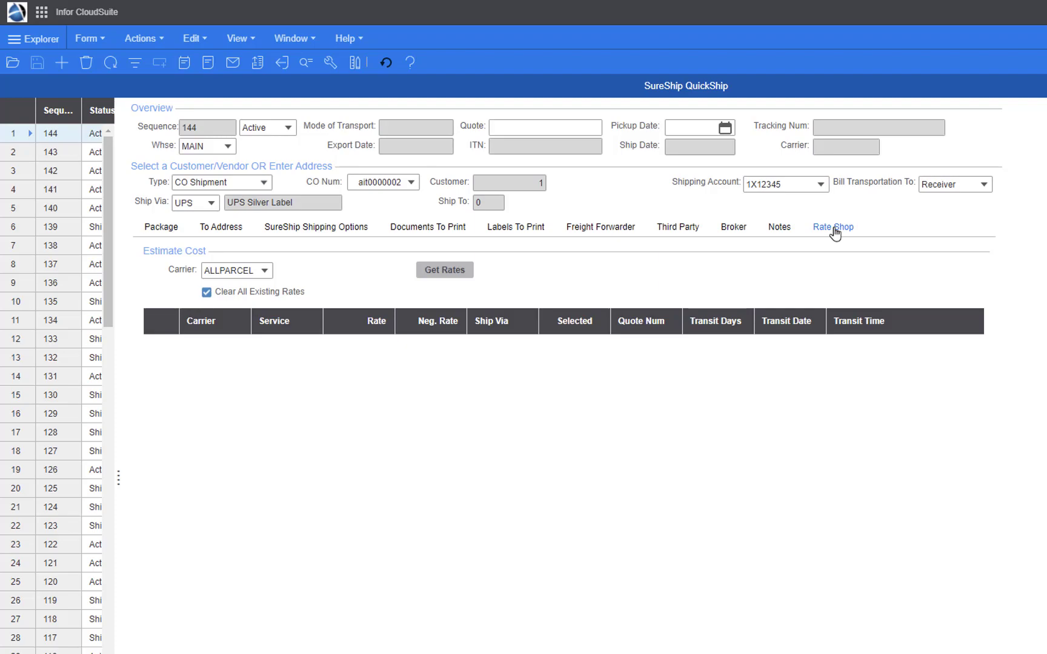
left_click(270, 276)
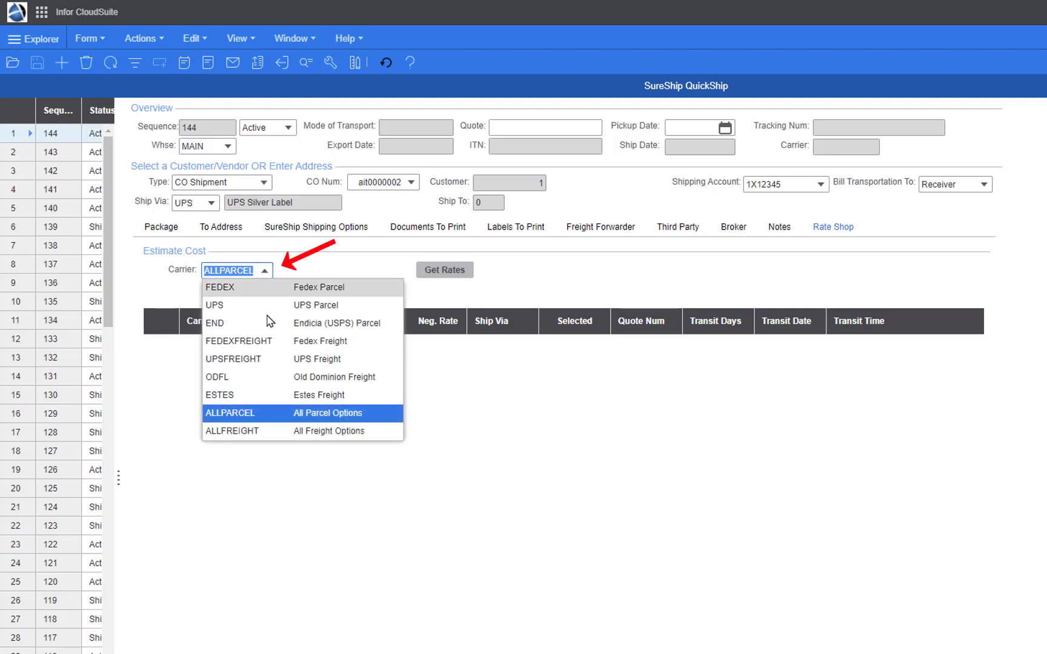
left_click(259, 422)
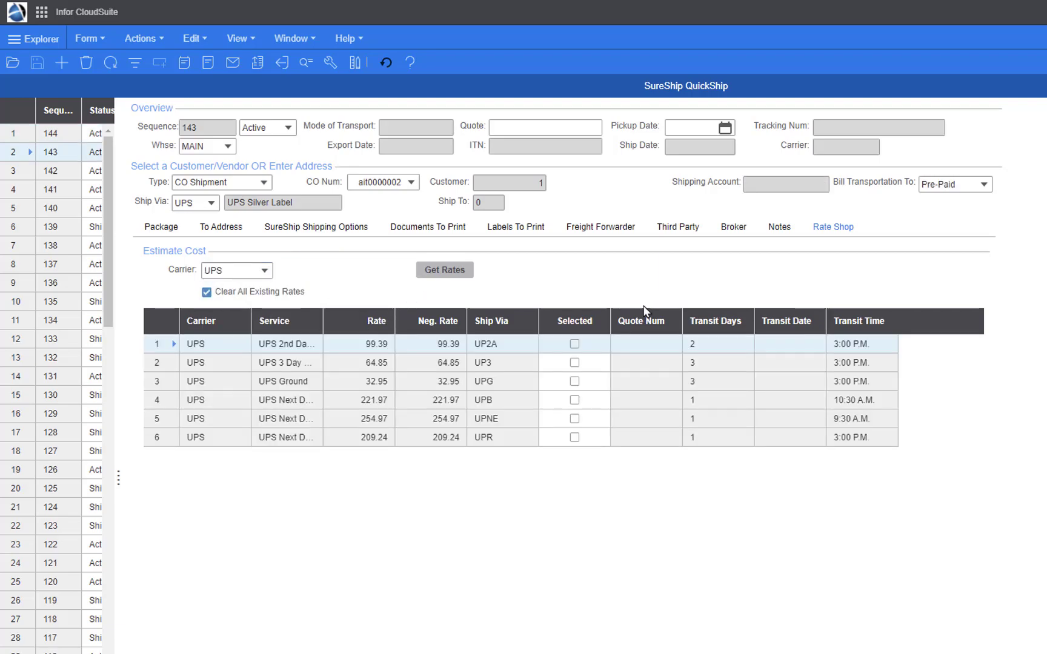
left_click(574, 381)
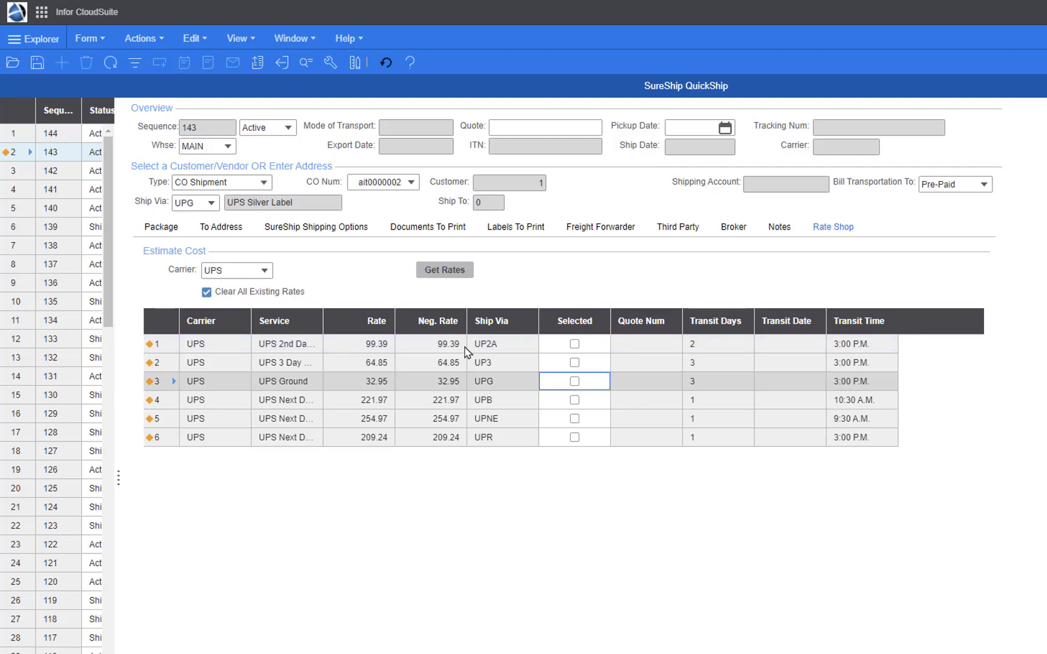
left_click(162, 229)
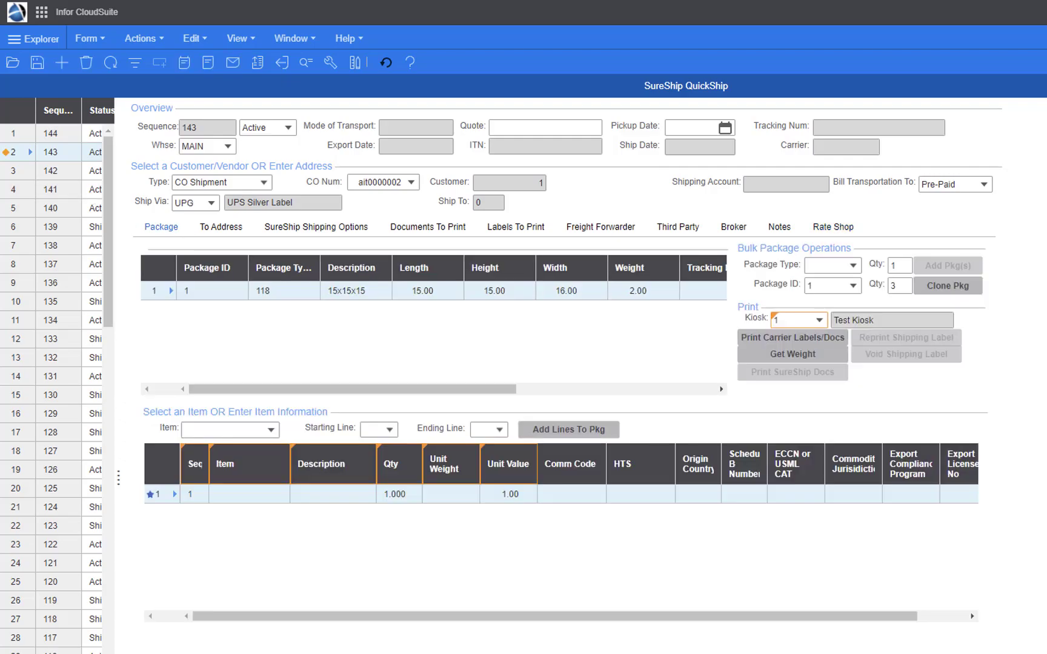
- Ship the packages for tracking numbers, untick carrier documentation, and review labels to print
left_click(790, 337)
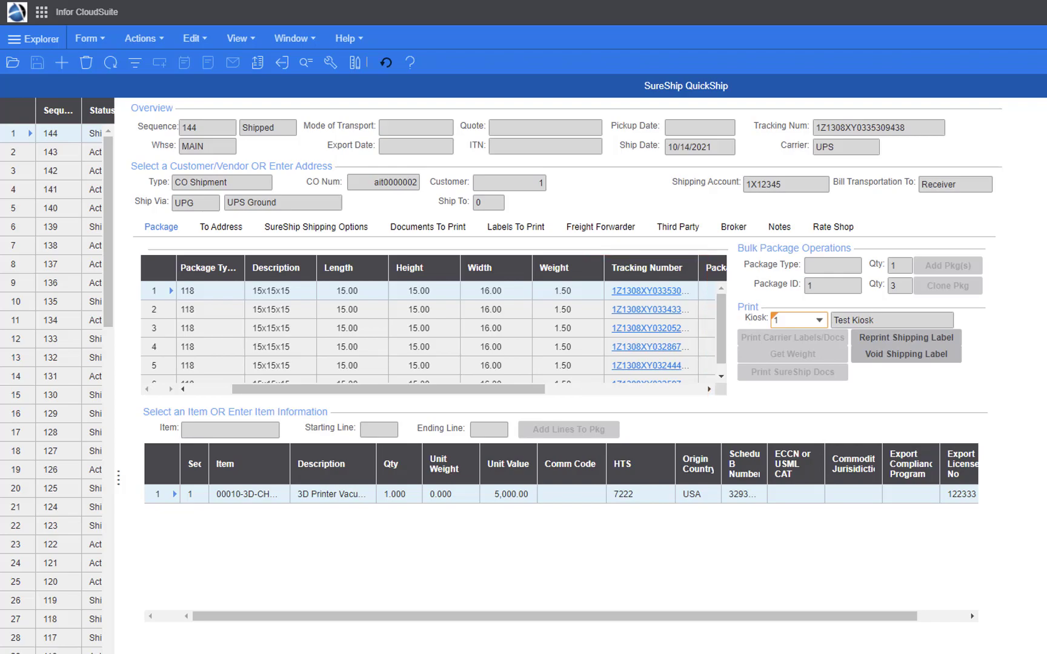
left_click(413, 229)
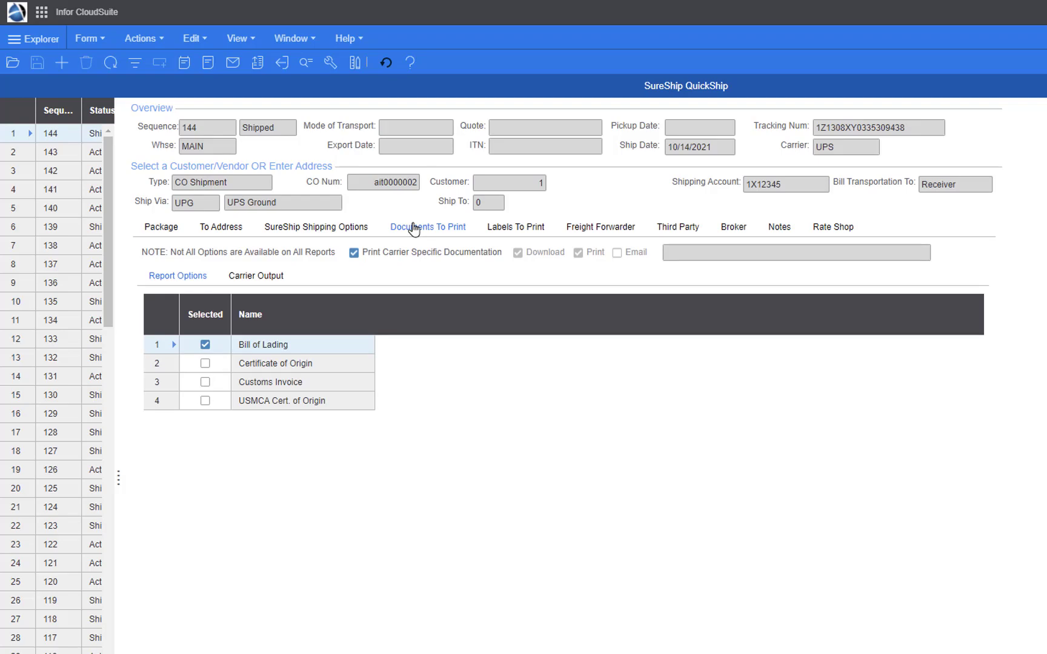
left_click(372, 255)
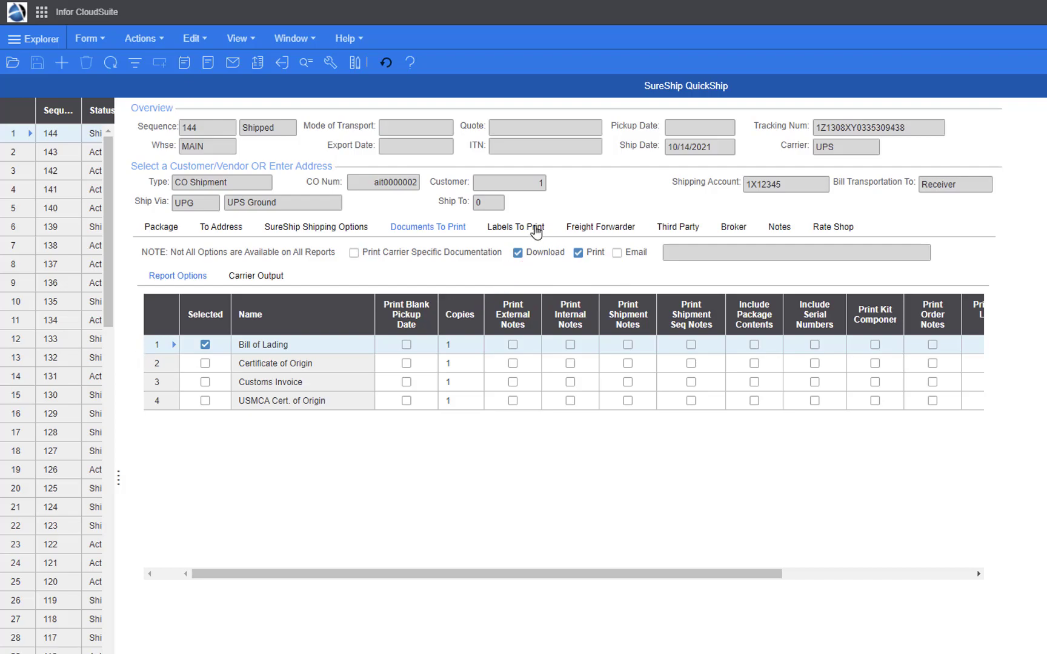
left_click(535, 229)
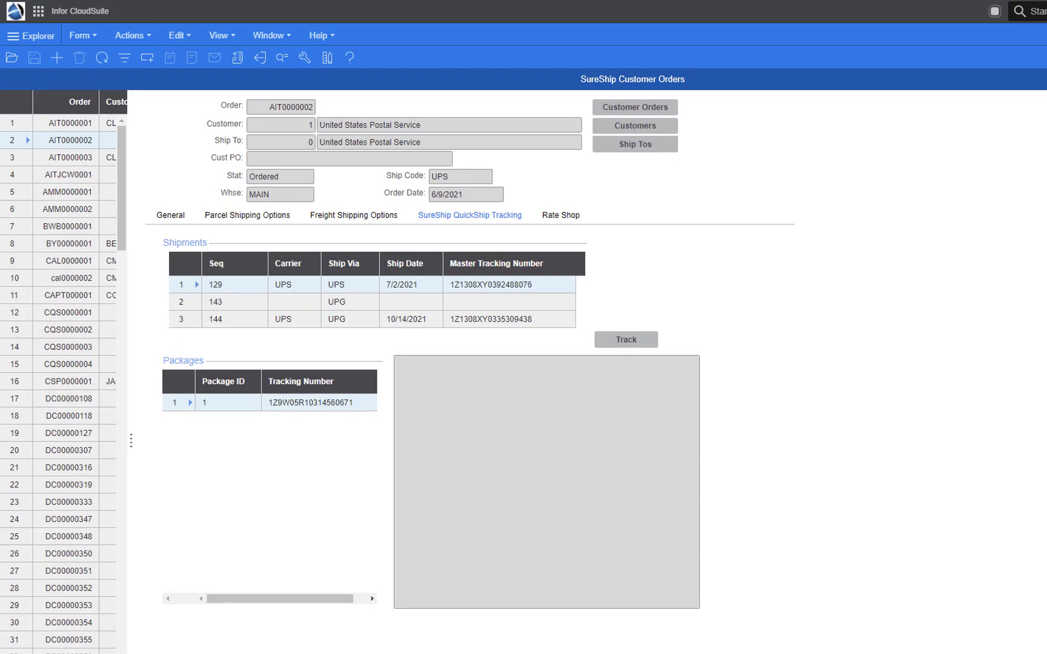
- View the package's tracking history, then toggle Insured and enable Sat Delivery in parcel options
left_click(619, 339)
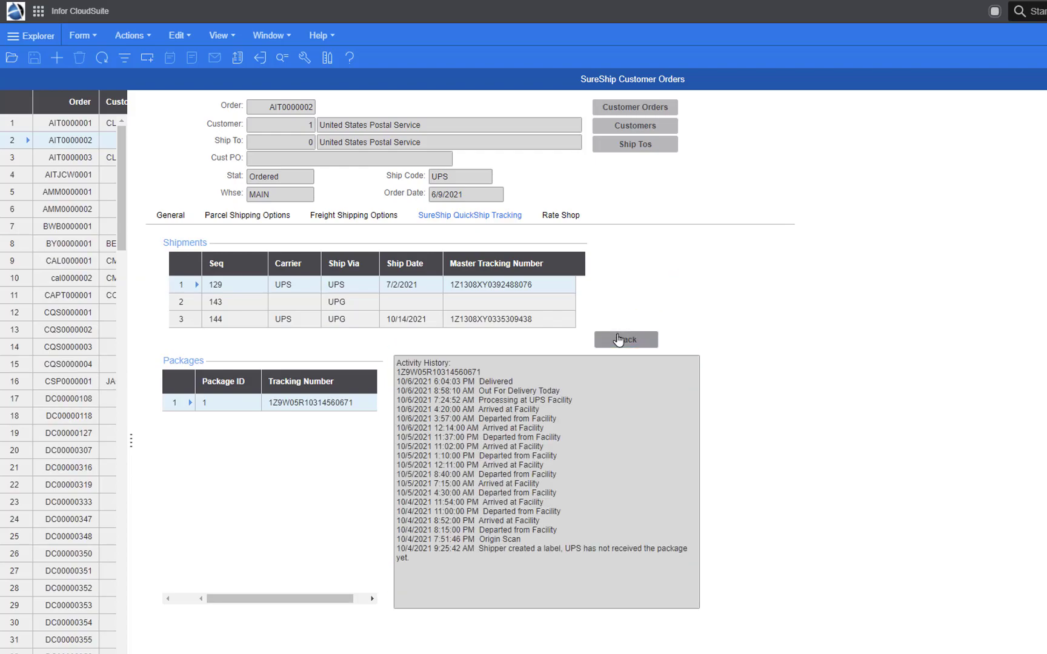
left_click(255, 217)
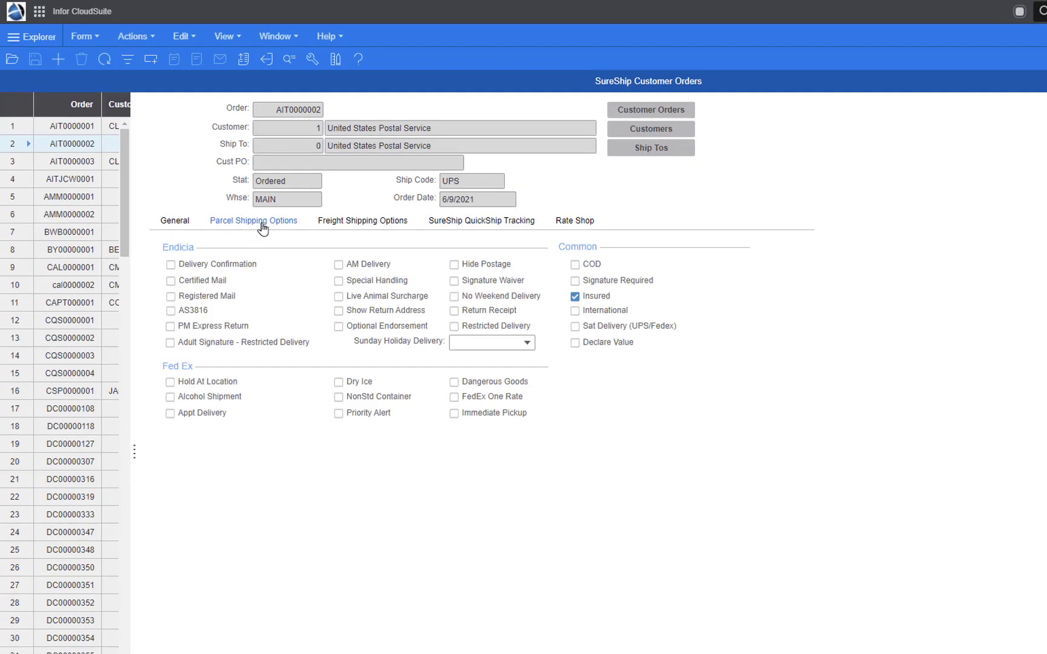
left_click(588, 300)
left_click(589, 300)
left_click(581, 329)
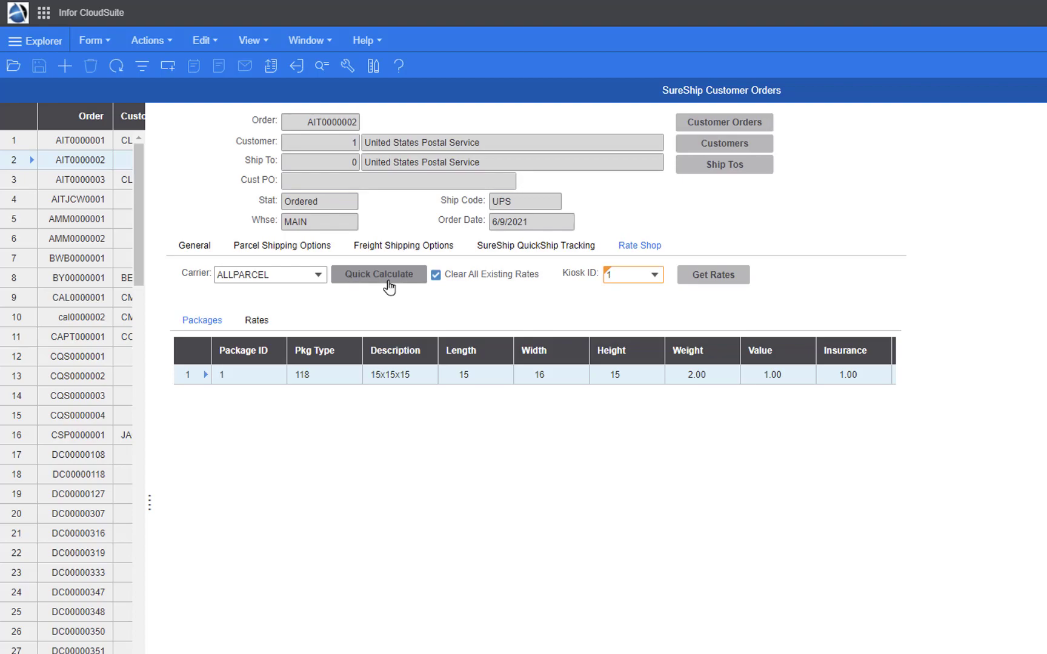
- Get rates from all carriers on Rate Shop, then show the order's freight rules
left_click(713, 275)
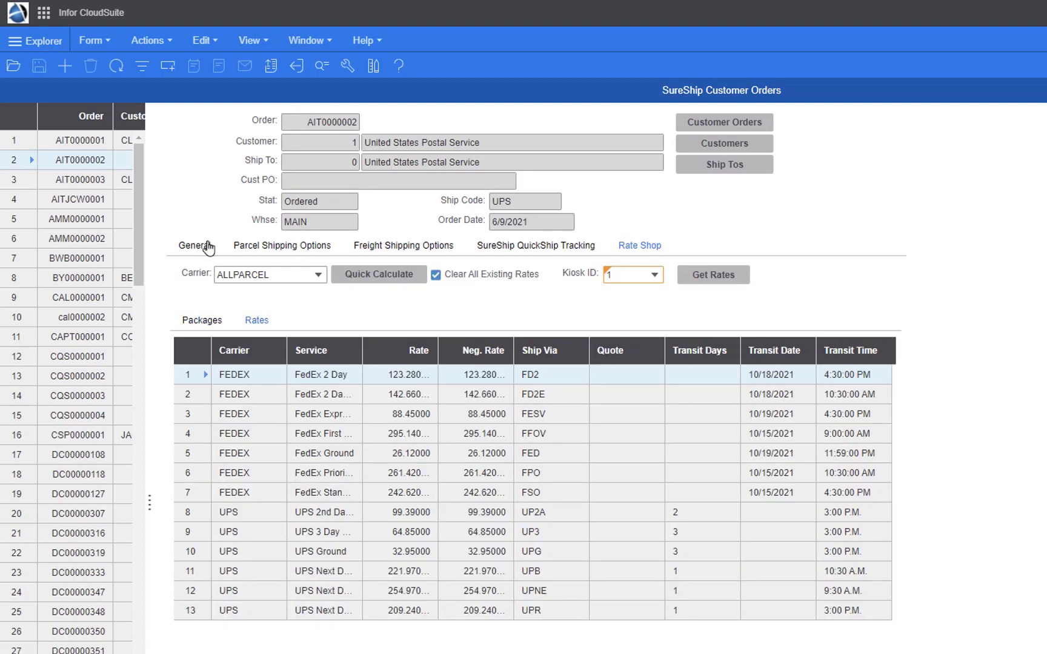
left_click(208, 248)
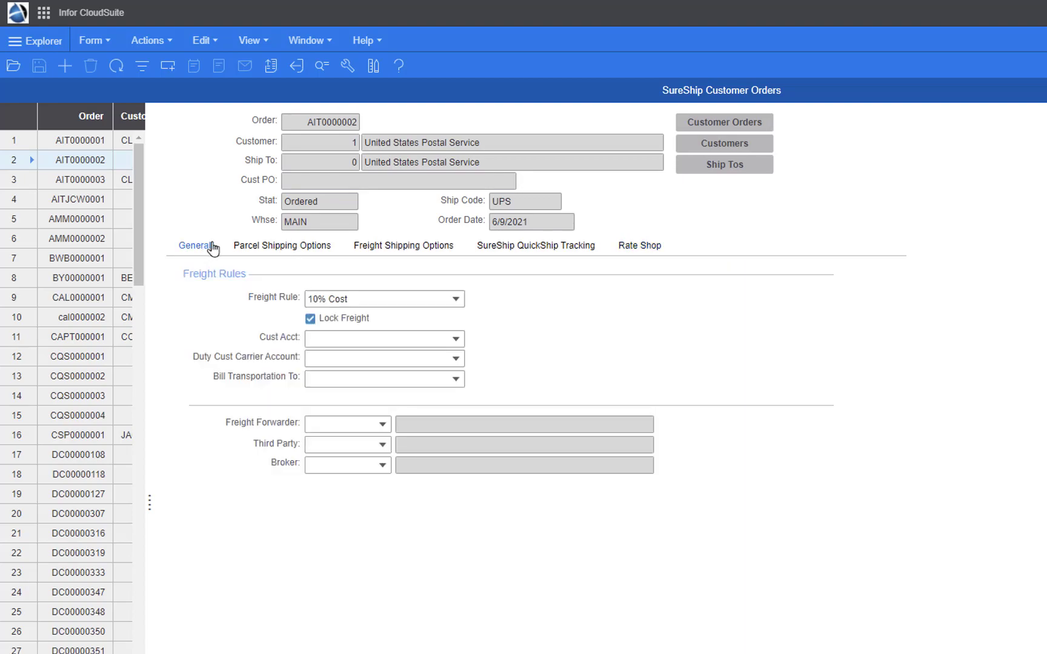
left_click(410, 299)
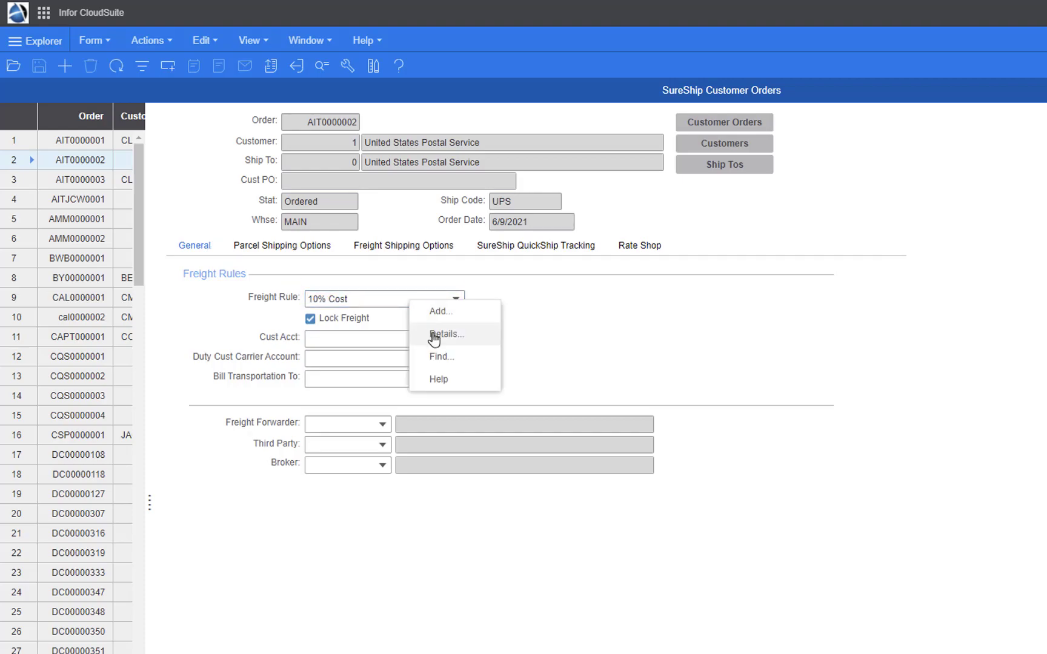
left_click(433, 335)
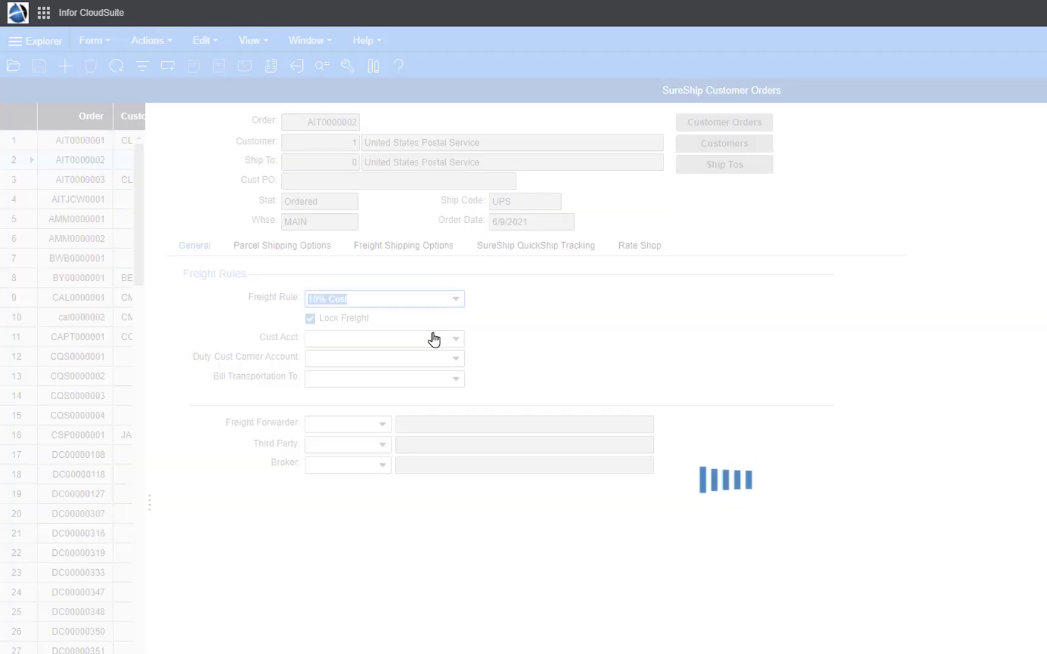
left_click(373, 272)
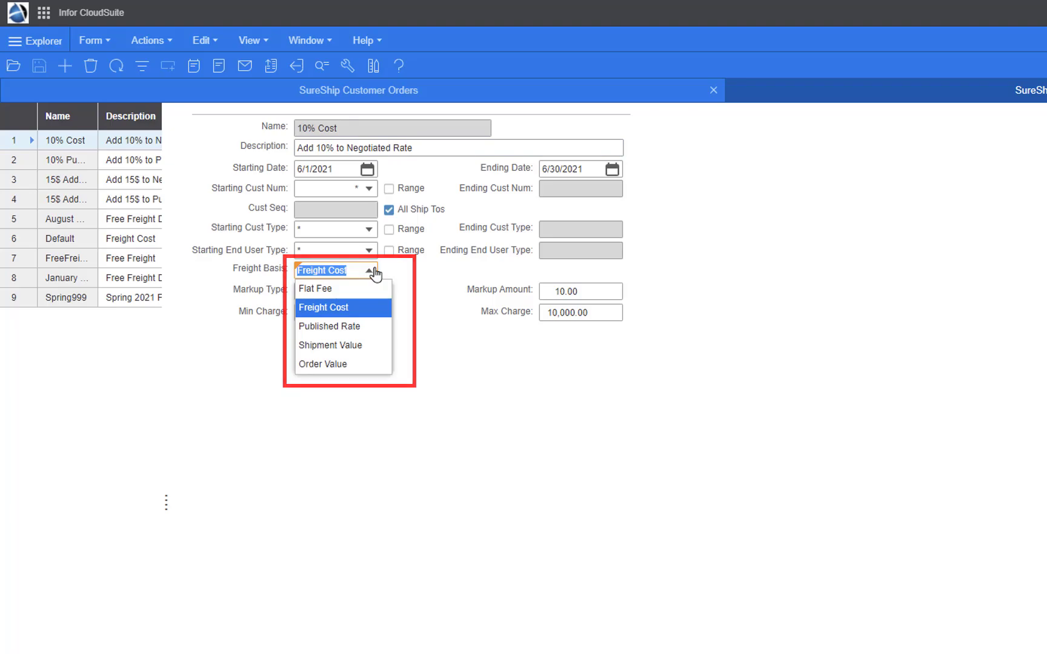
left_click(367, 303)
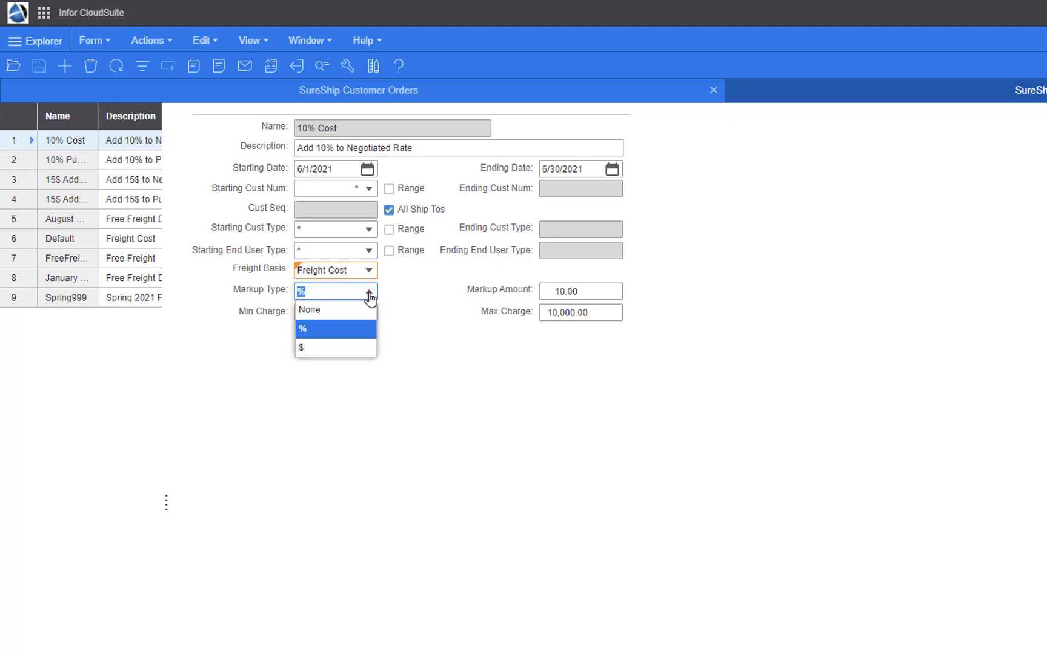
left_click(369, 298)
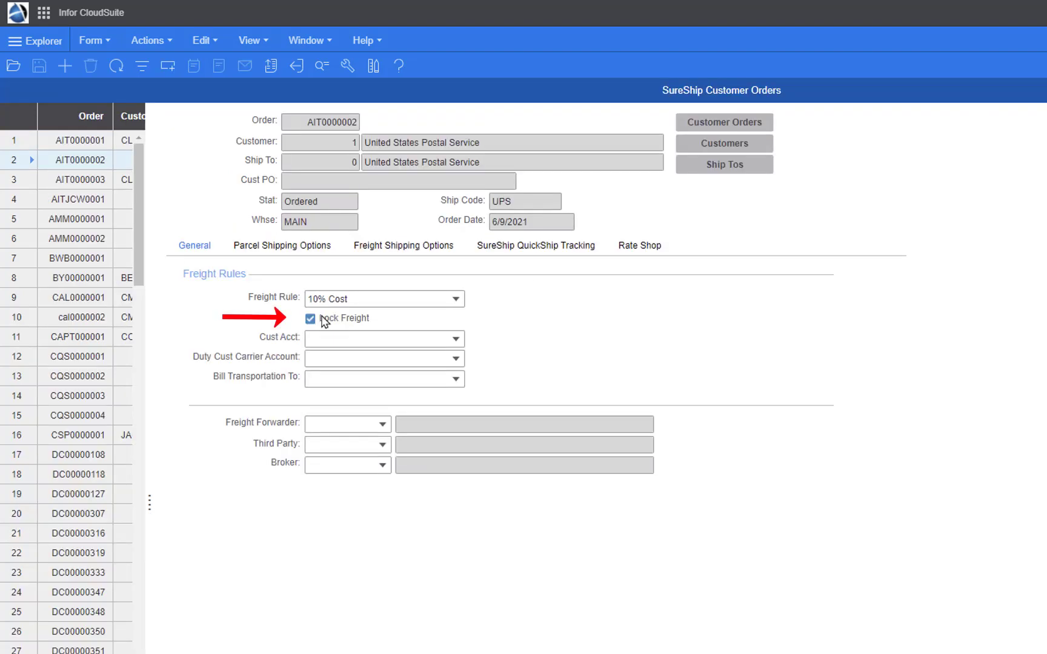
left_click(456, 339)
left_click(456, 360)
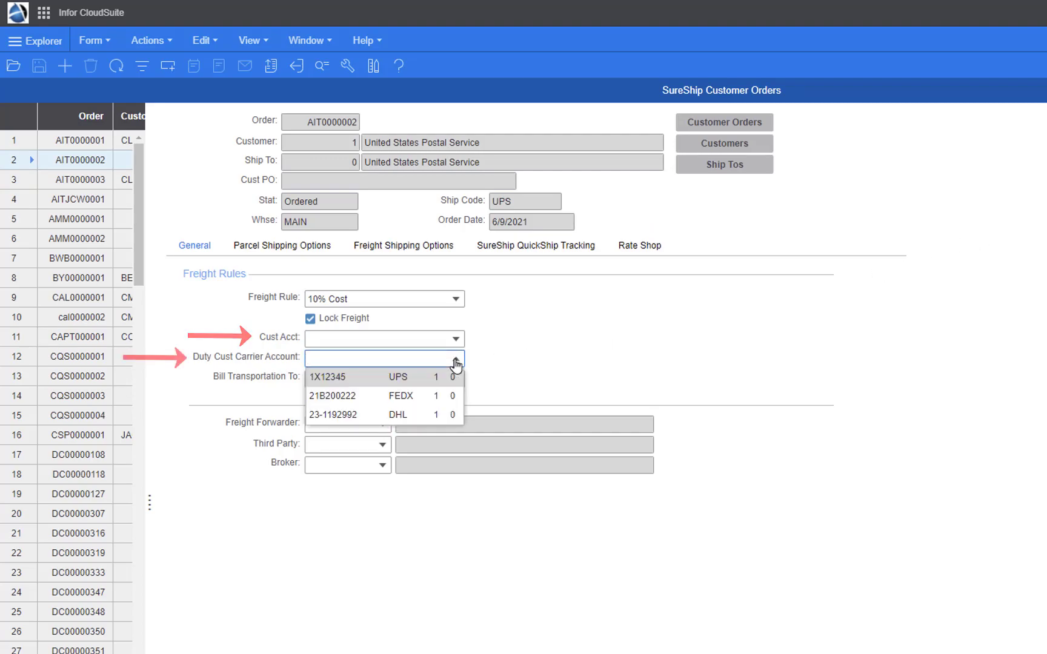
left_click(456, 360)
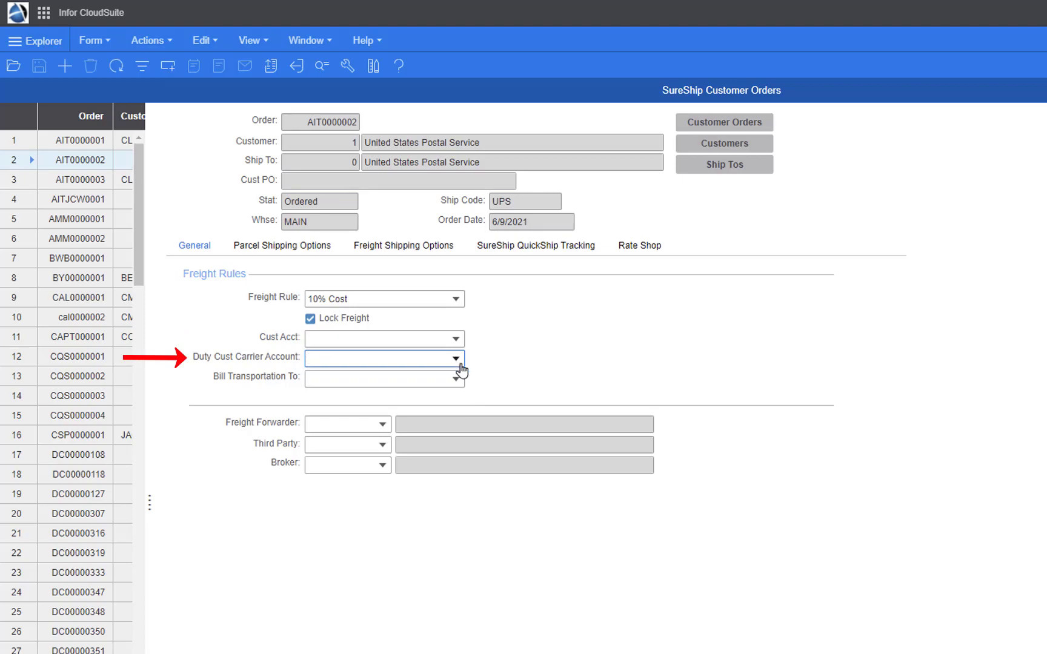